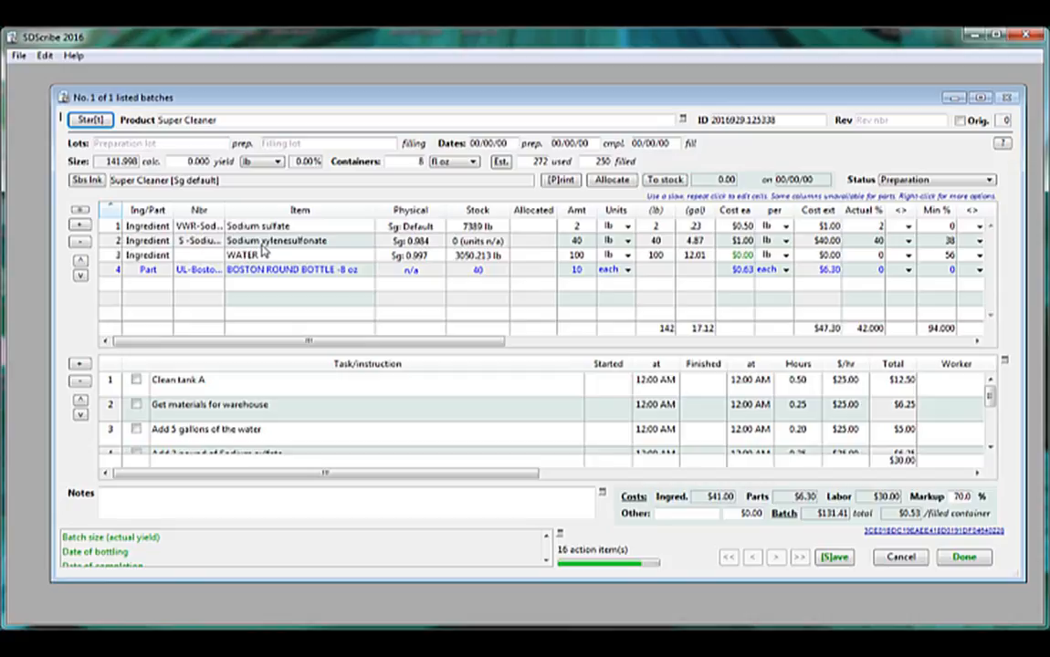
Step: Preview the Super Cleaner batch sheet, look through its ingredients and instructions, and close the preview
{"action": "left_click", "coordinate": [80, 224]}
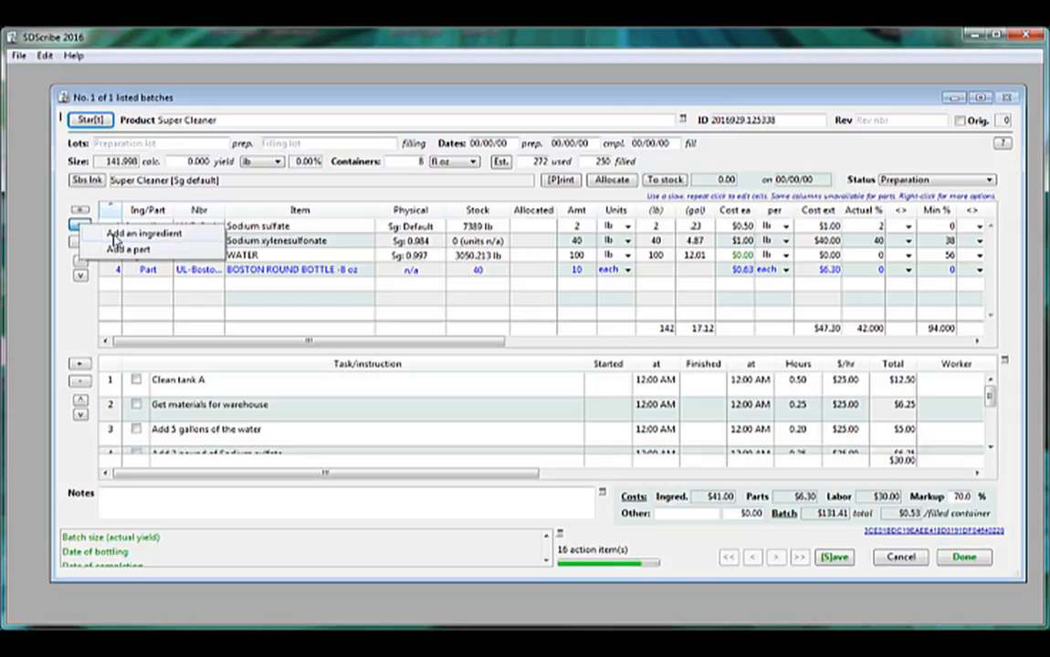
{"action": "key", "text": "Escape"}
{"action": "left_click", "coordinate": [561, 179]}
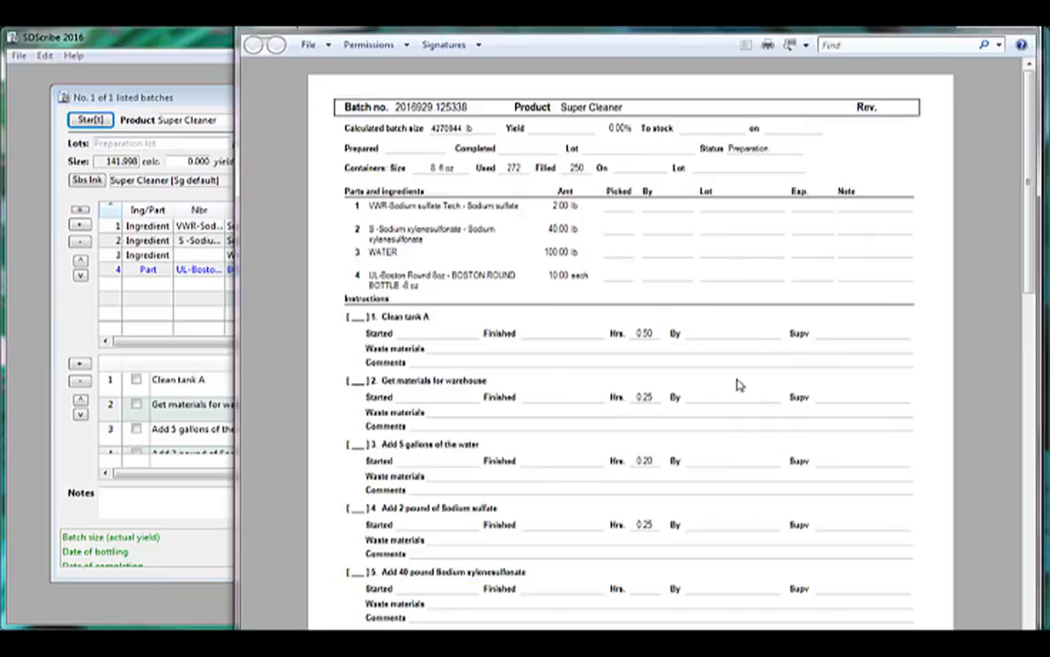
{"action": "scroll", "coordinate": [740, 385], "scroll_direction": "down", "scroll_amount": 5}
{"action": "scroll", "coordinate": [740, 385], "scroll_direction": "up", "scroll_amount": 3}
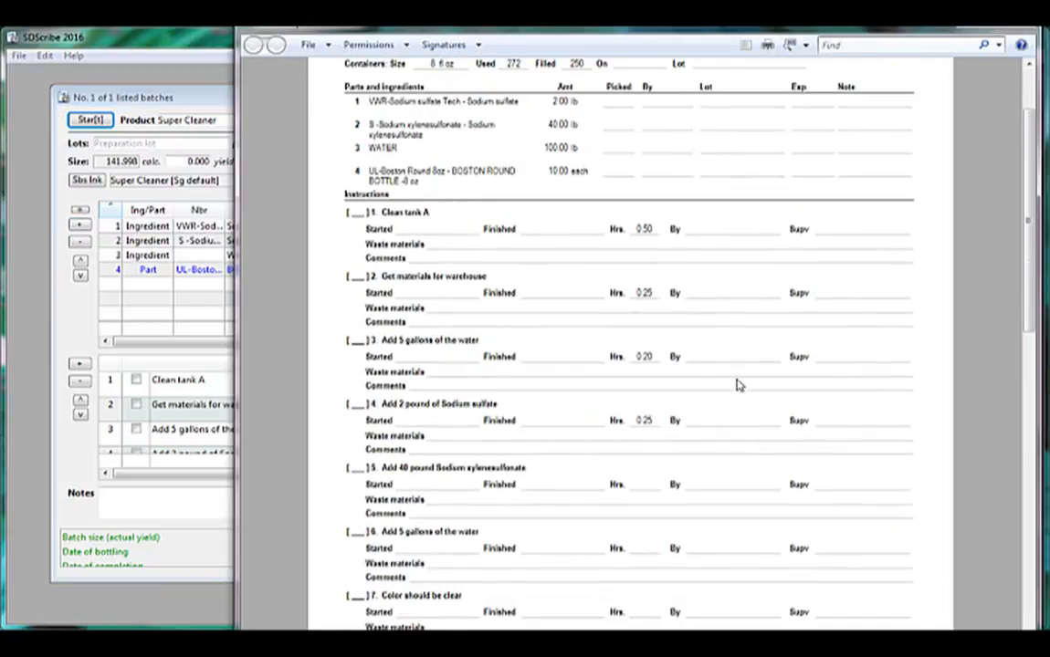
{"action": "scroll", "coordinate": [739, 385], "scroll_direction": "up", "scroll_amount": 2}
{"action": "key", "text": "alt+F4"}
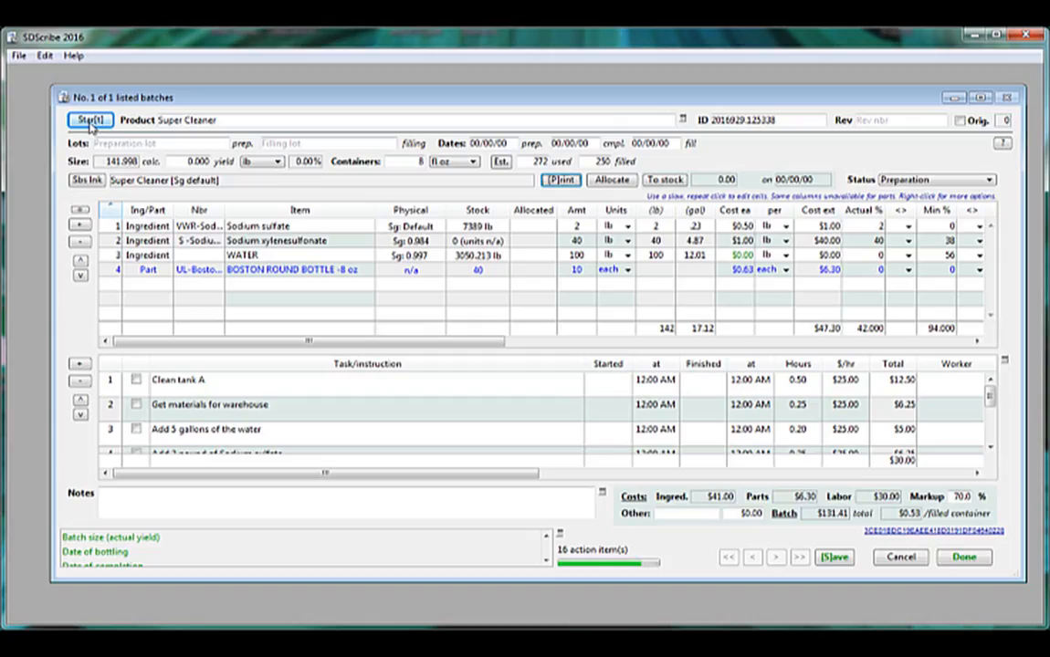
Step: Start the batch assistant and skip its welcome and original-batch designation steps
{"action": "left_click", "coordinate": [88, 117]}
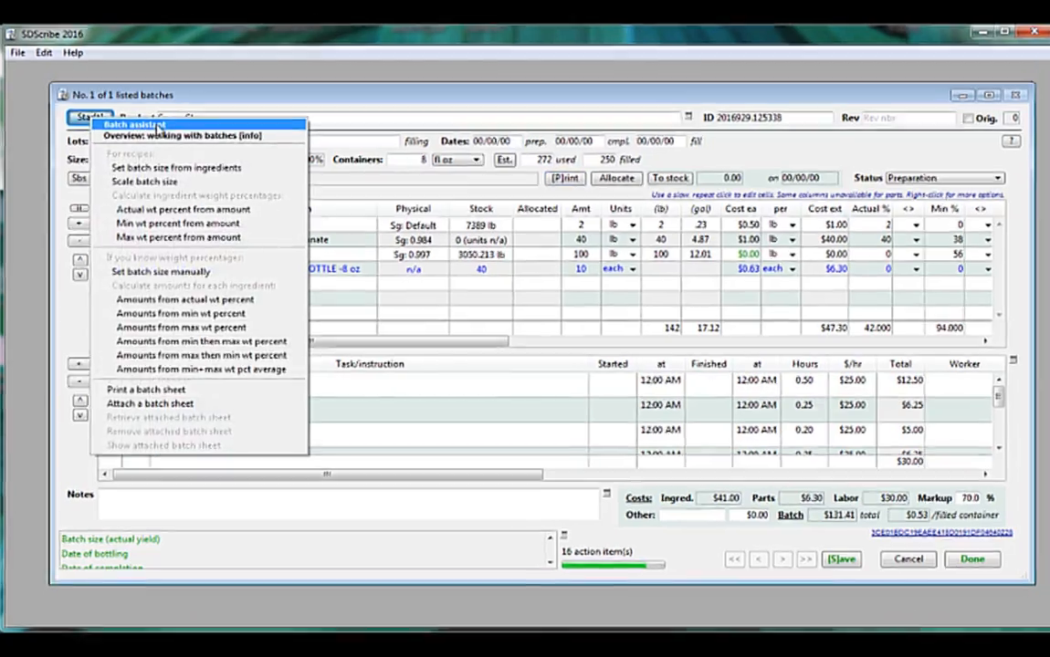
{"action": "left_click", "coordinate": [146, 126]}
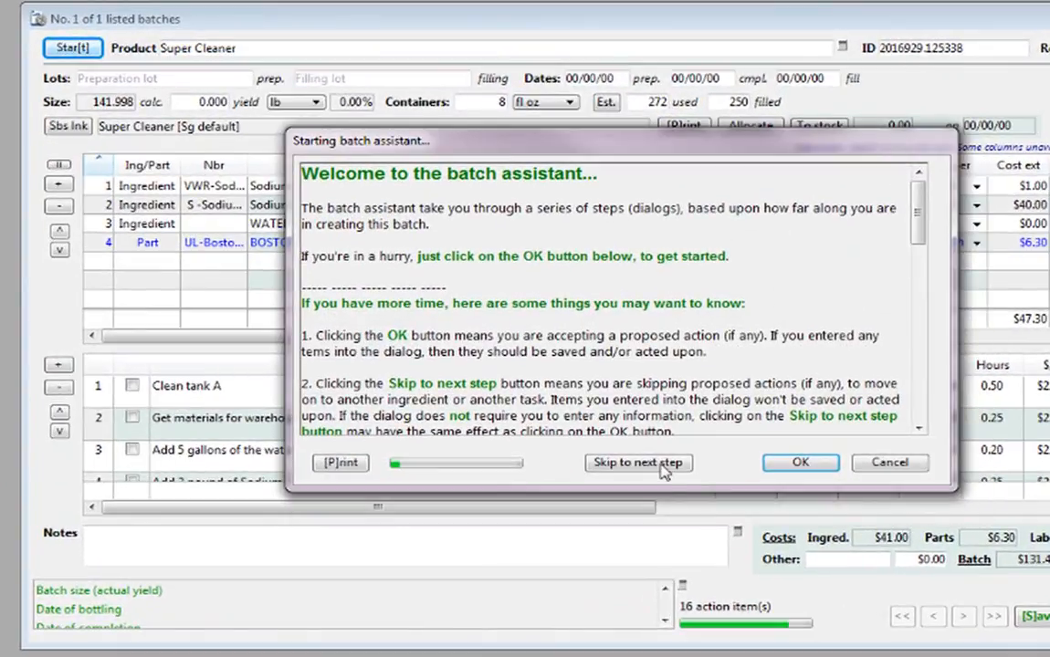
{"action": "left_click", "coordinate": [664, 464]}
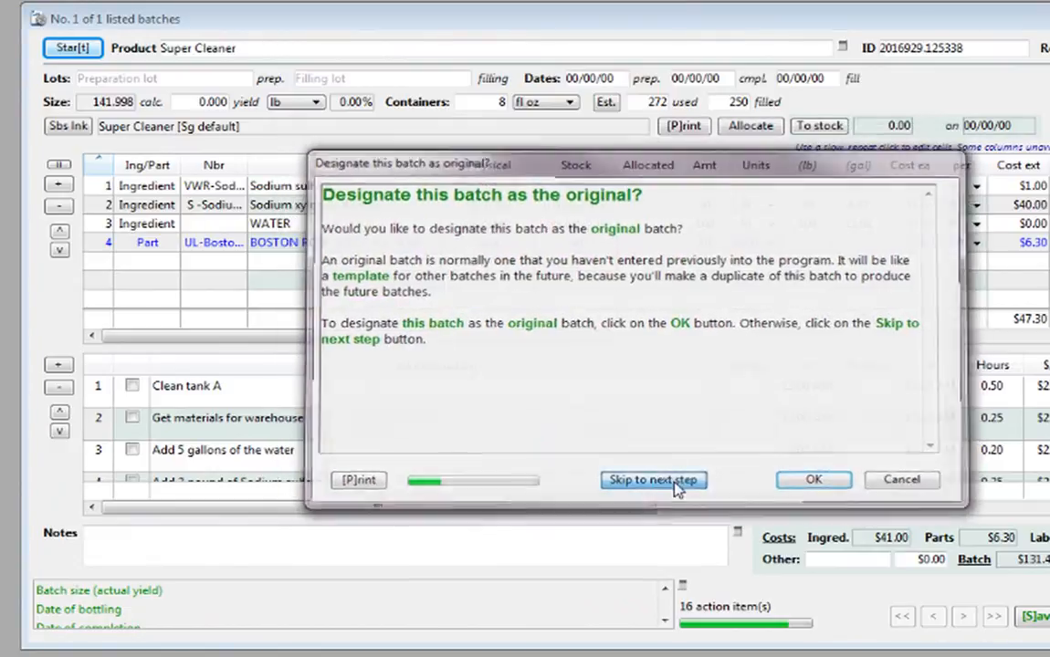
{"action": "left_click", "coordinate": [676, 489]}
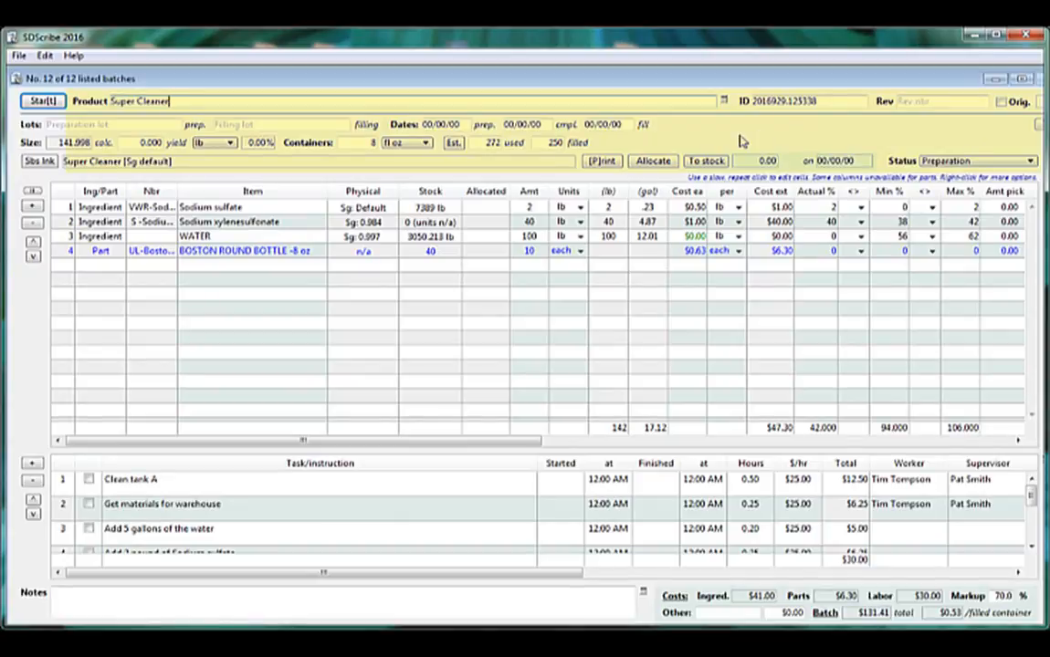
{"action": "left_click", "coordinate": [454, 144]}
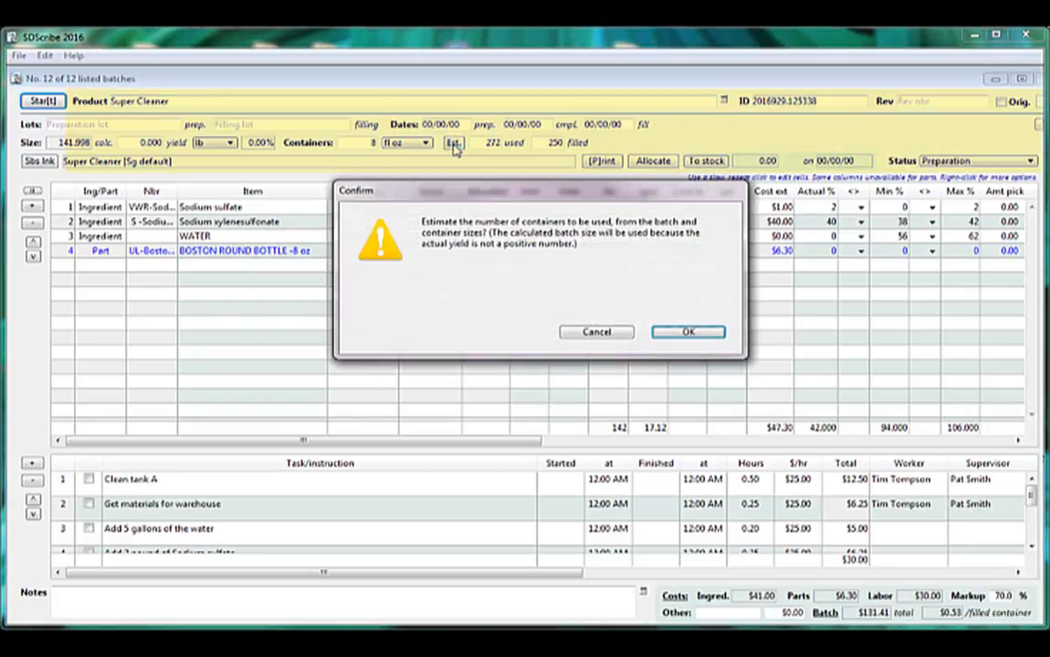
{"action": "left_click", "coordinate": [598, 334]}
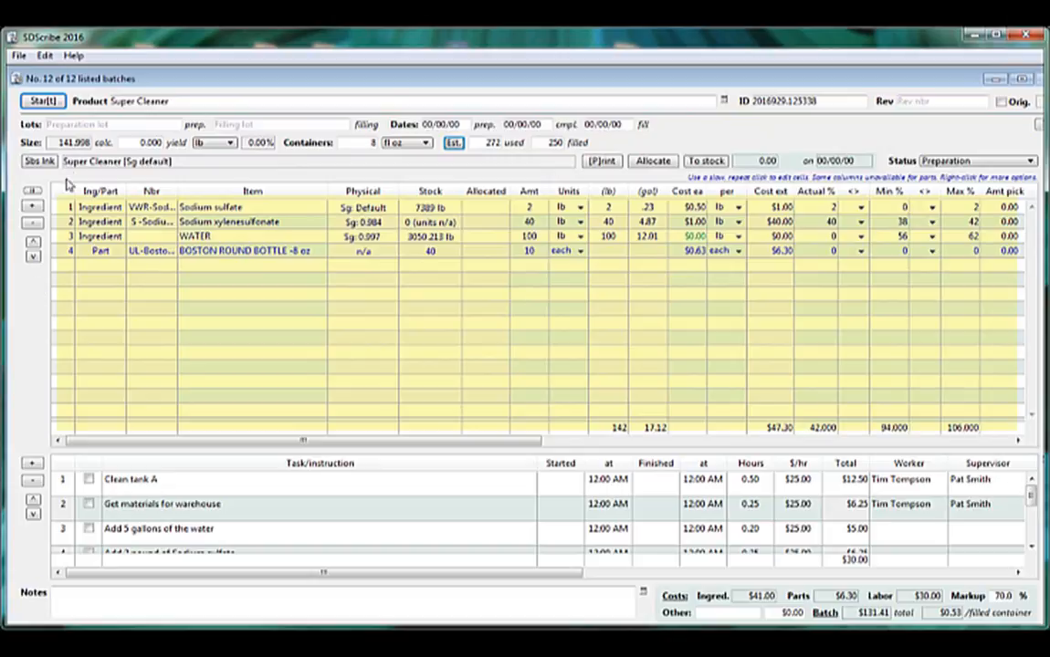
{"action": "left_click", "coordinate": [42, 101]}
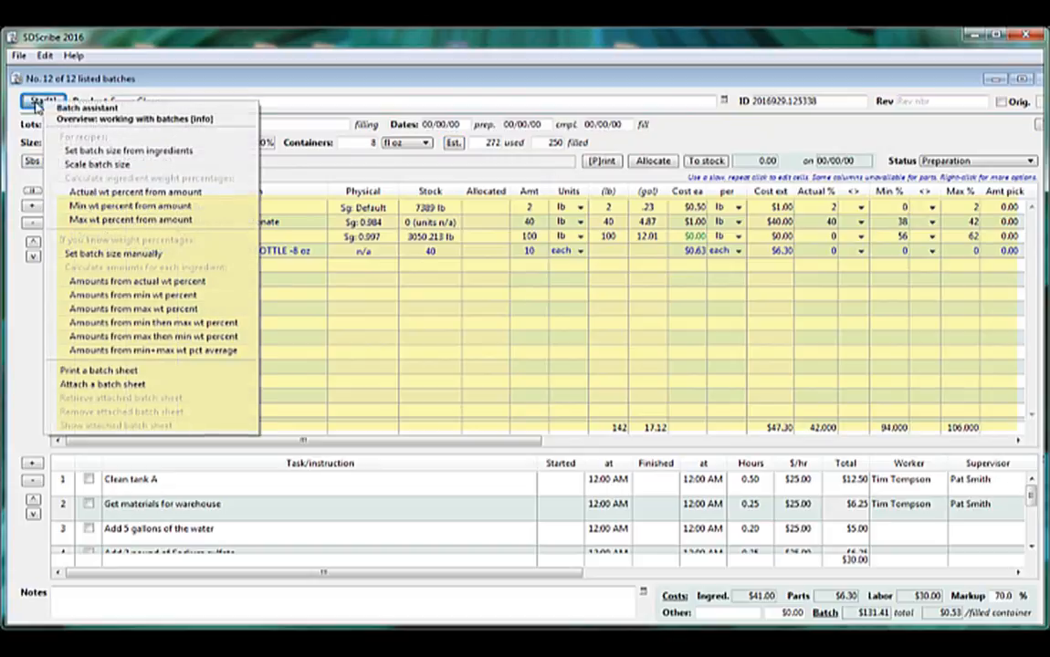
{"action": "left_click", "coordinate": [235, 86]}
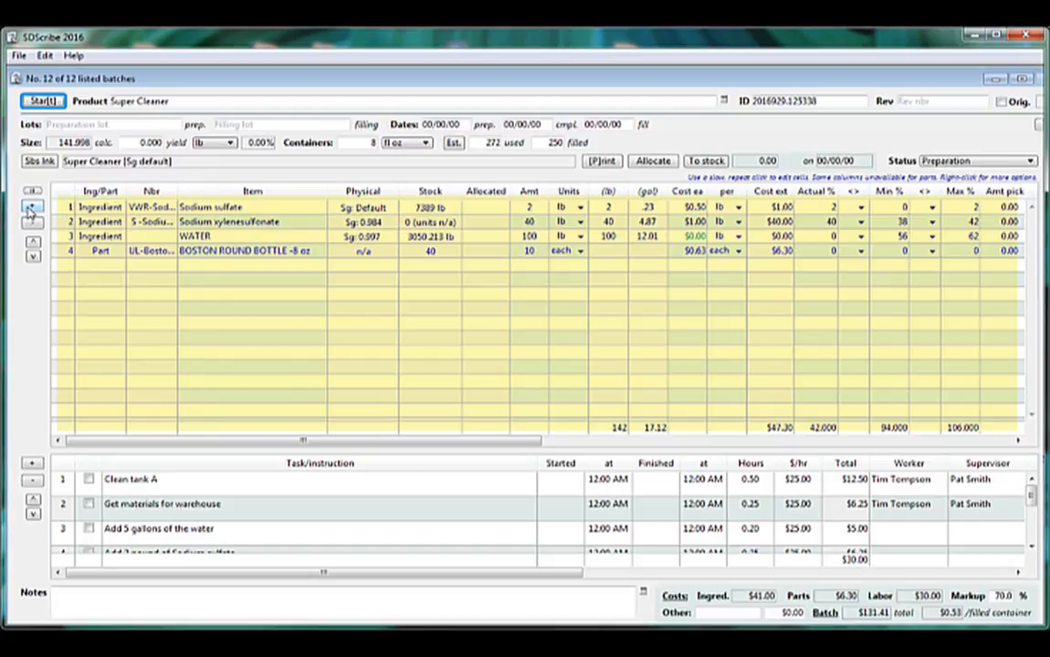
Step: Add a new ingredient line to the Super Cleaner batch
{"action": "left_click", "coordinate": [32, 206]}
{"action": "left_click", "coordinate": [226, 167]}
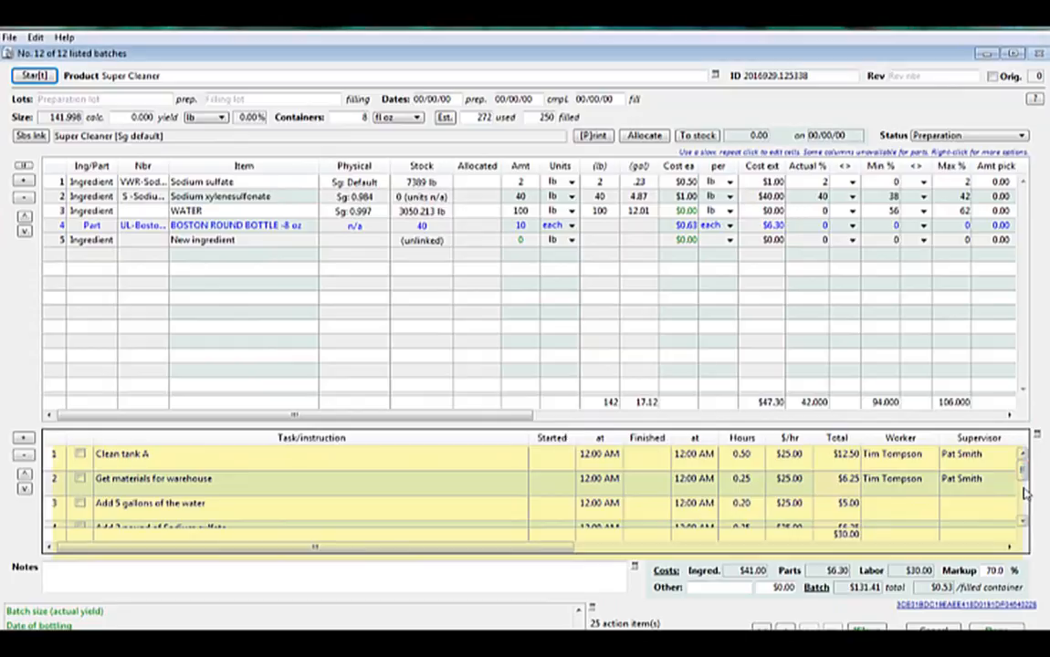
Step: Review the remaining task instructions of the batch, and preview the batch sheet through to its last instruction
{"action": "left_click_drag", "start_coordinate": [1023, 481], "coordinate": [1024, 511]}
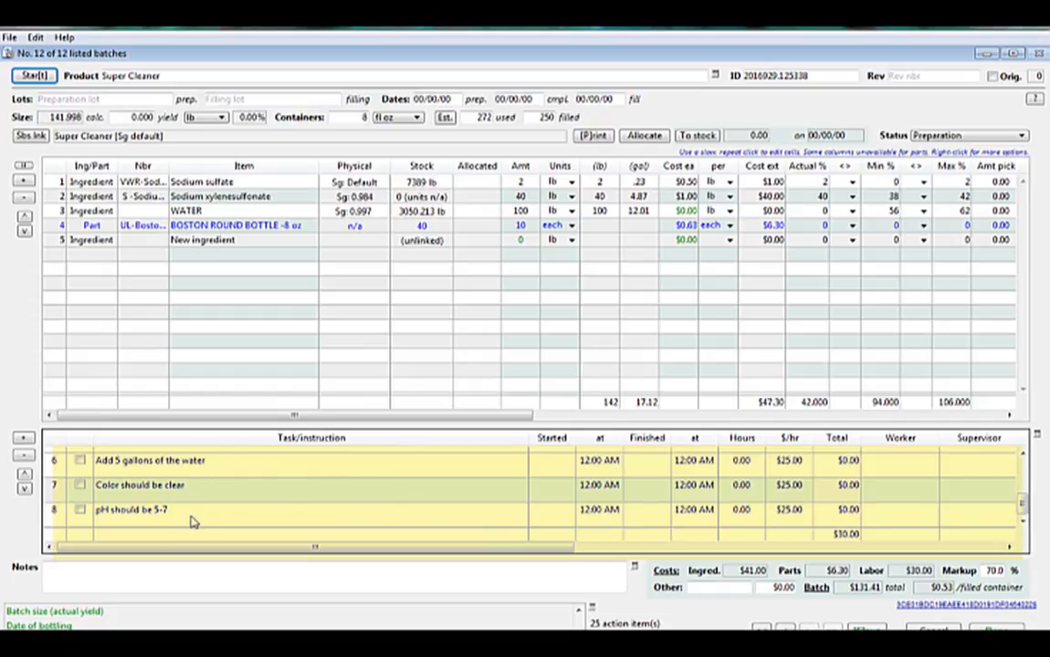
{"action": "left_click", "coordinate": [603, 137]}
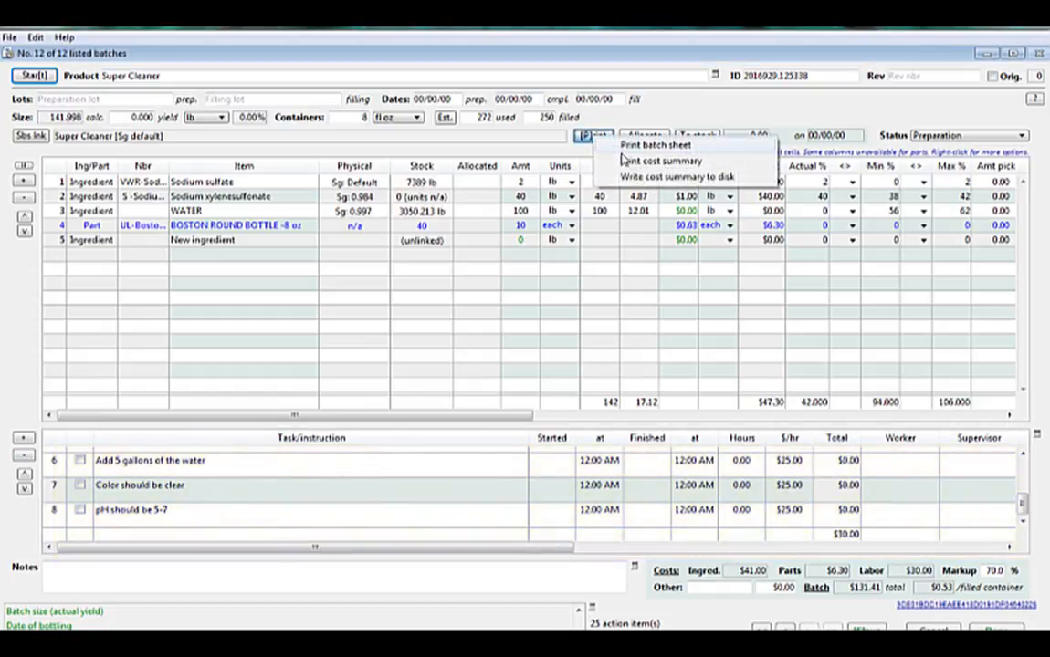
{"action": "left_click", "coordinate": [621, 646]}
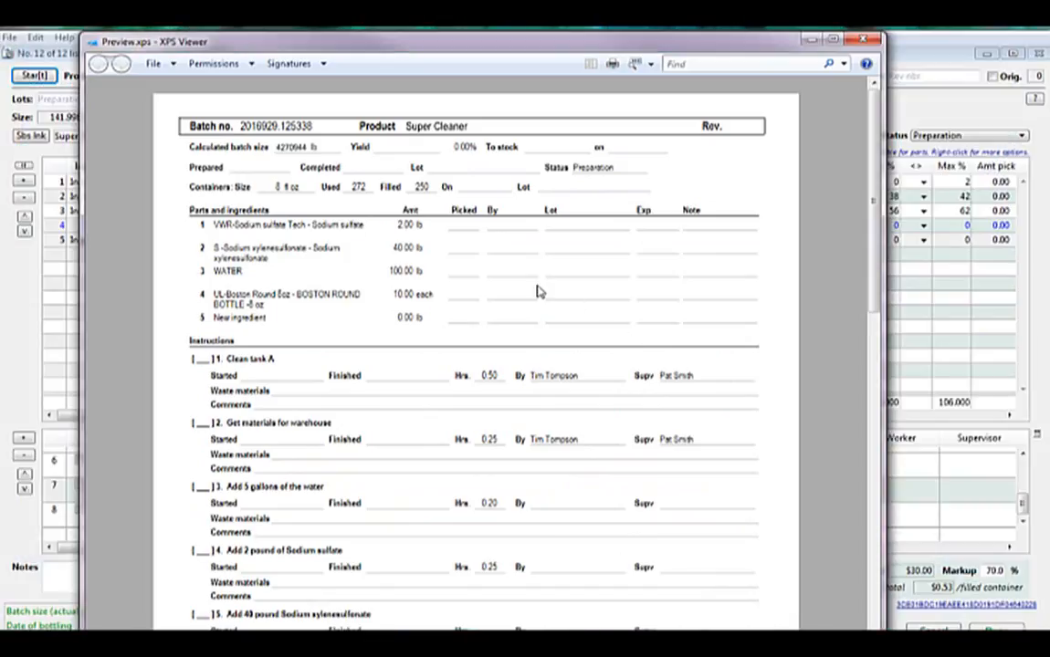
{"action": "scroll", "coordinate": [553, 294], "scroll_direction": "down", "scroll_amount": 2}
{"action": "scroll", "coordinate": [589, 301], "scroll_direction": "up", "scroll_amount": 2}
{"action": "scroll", "coordinate": [628, 328], "scroll_direction": "down", "scroll_amount": 10}
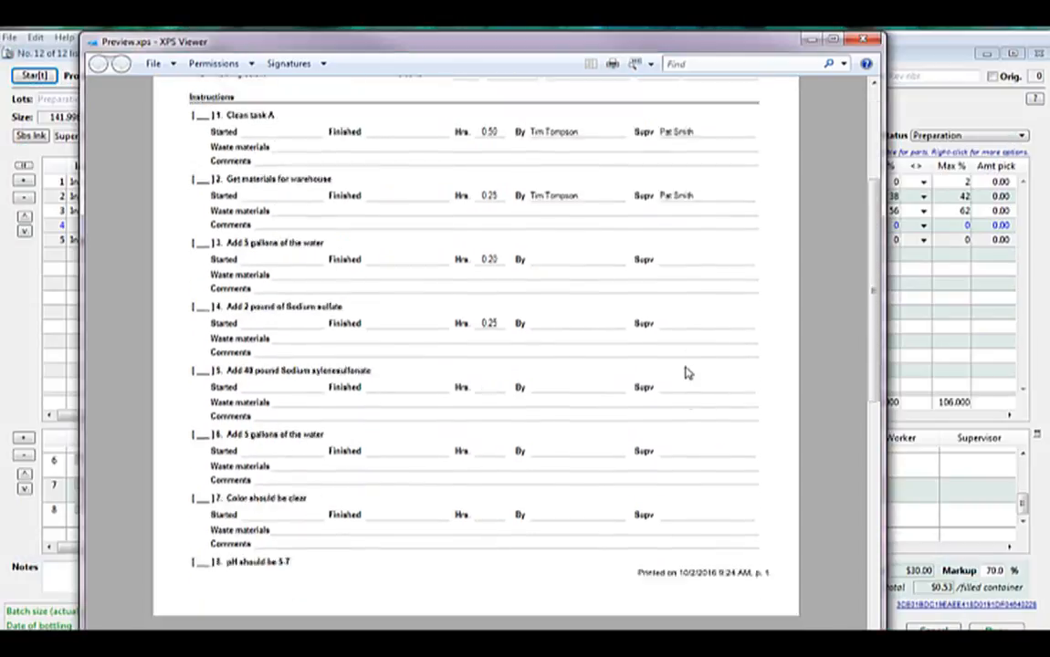
{"action": "scroll", "coordinate": [688, 373], "scroll_direction": "down", "scroll_amount": 3}
{"action": "scroll", "coordinate": [688, 373], "scroll_direction": "up", "scroll_amount": 3}
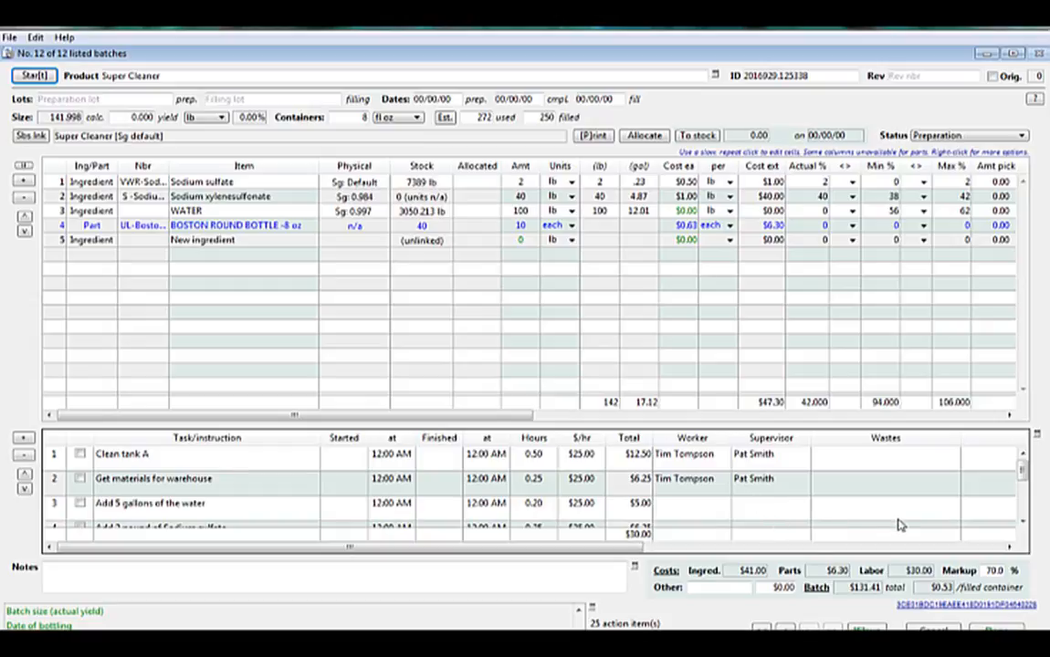
{"action": "left_click_drag", "start_coordinate": [1023, 465], "coordinate": [1024, 488]}
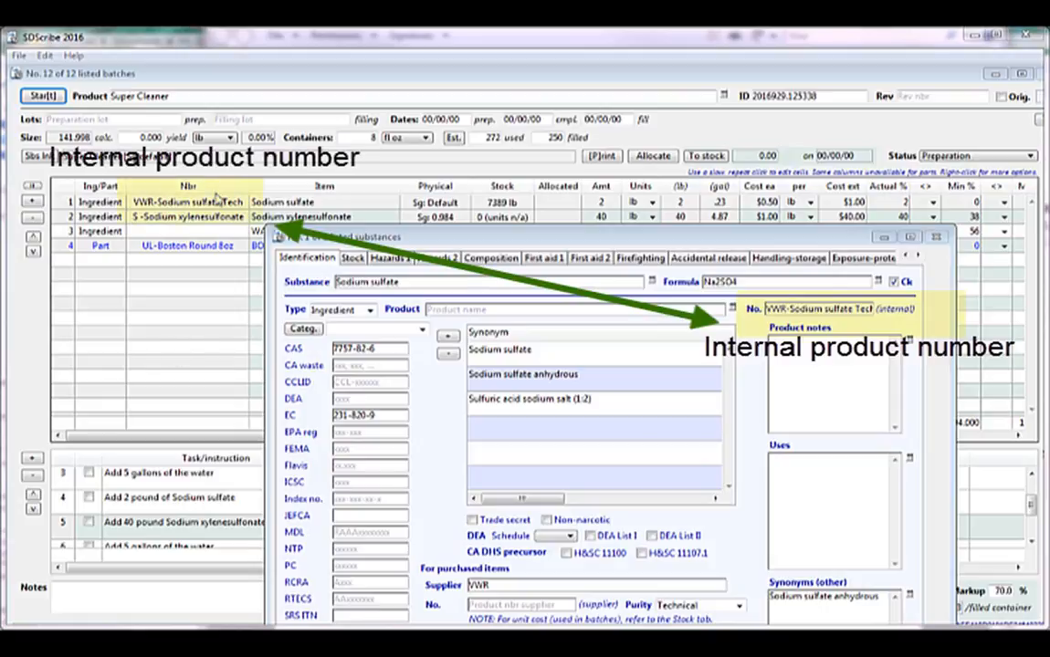
{"action": "left_click", "coordinate": [389, 234]}
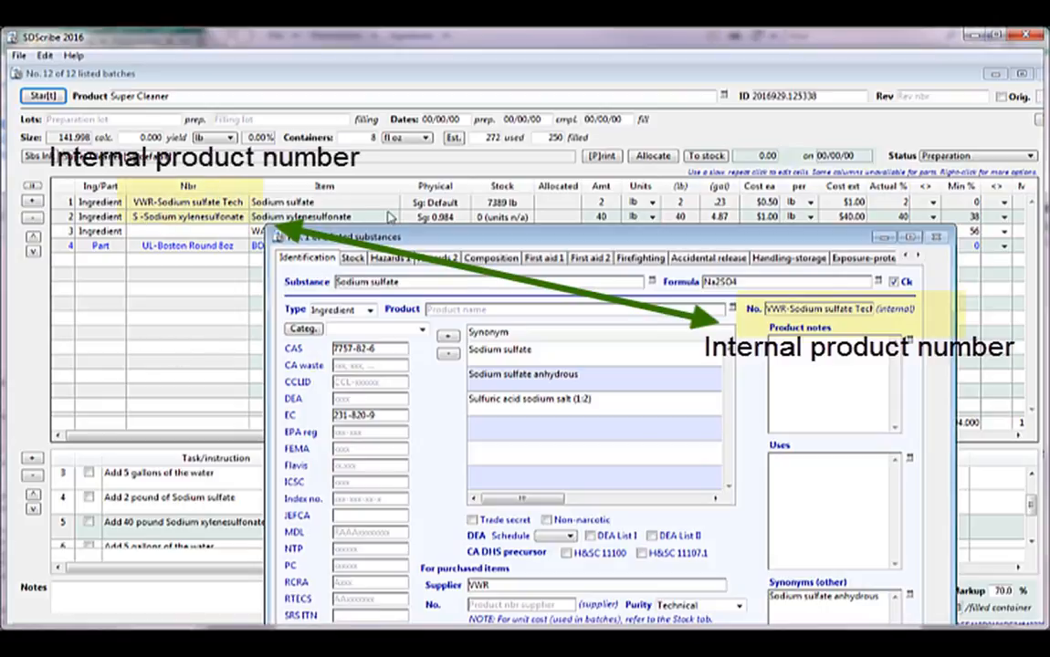
{"action": "left_click_drag", "start_coordinate": [408, 234], "coordinate": [413, 228]}
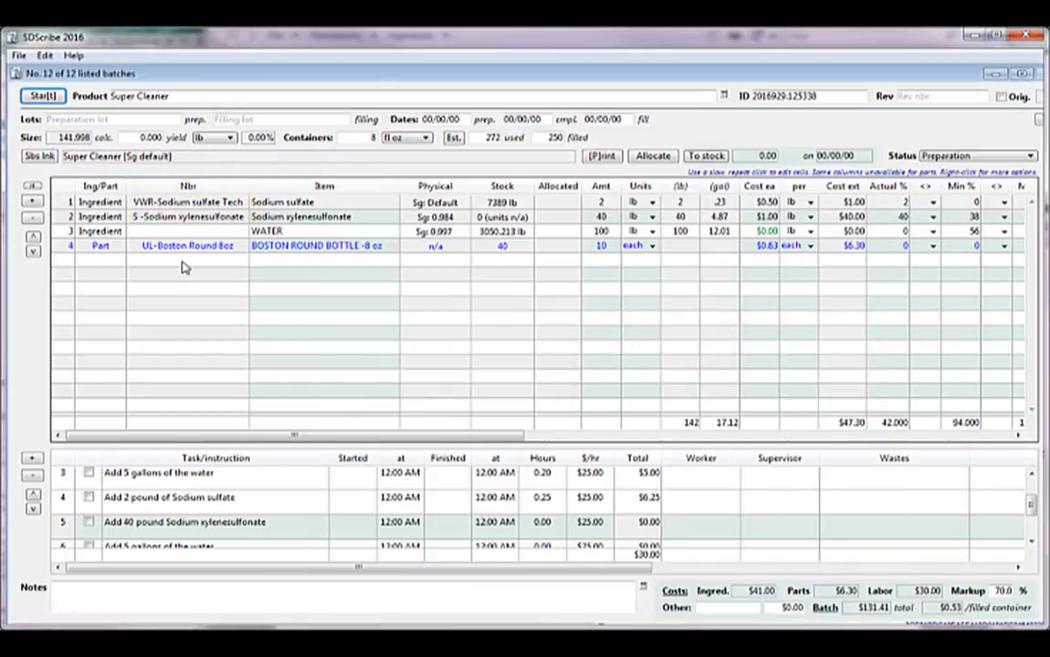
Step: Search for ingredients matching VWR from the new ingredient line and widen the selection list to examine the matches
{"action": "left_click", "coordinate": [185, 266]}
{"action": "left_click", "coordinate": [184, 267]}
{"action": "double_click", "coordinate": [184, 266]}
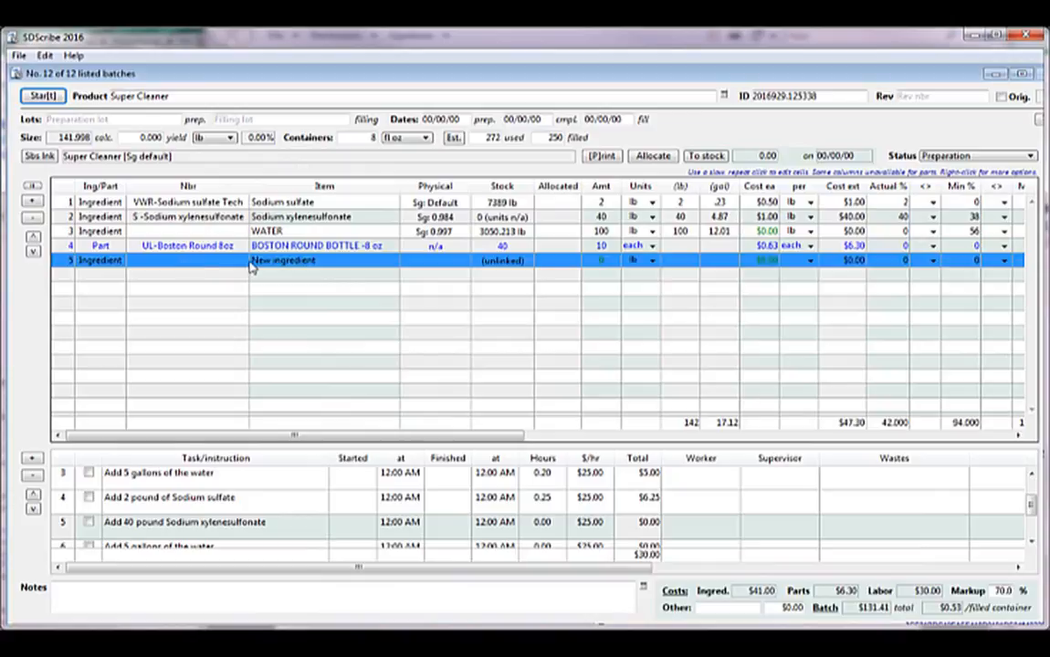
{"action": "left_click", "coordinate": [280, 262]}
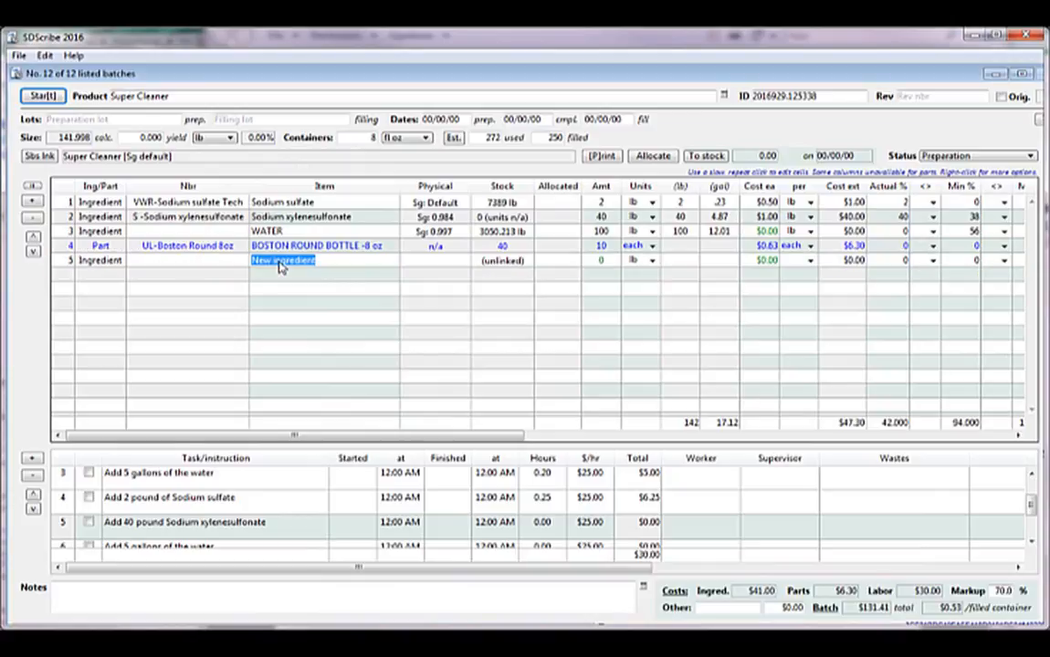
{"action": "type", "text": "VWR"}
{"action": "key", "text": "Return"}
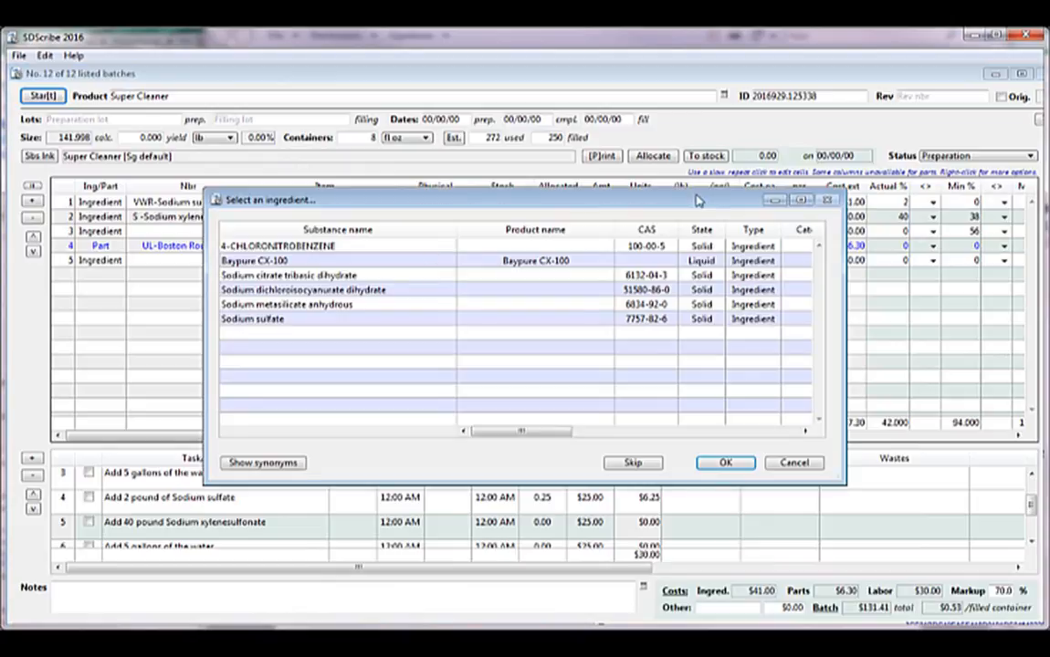
{"action": "left_click_drag", "start_coordinate": [846, 312], "coordinate": [1041, 299]}
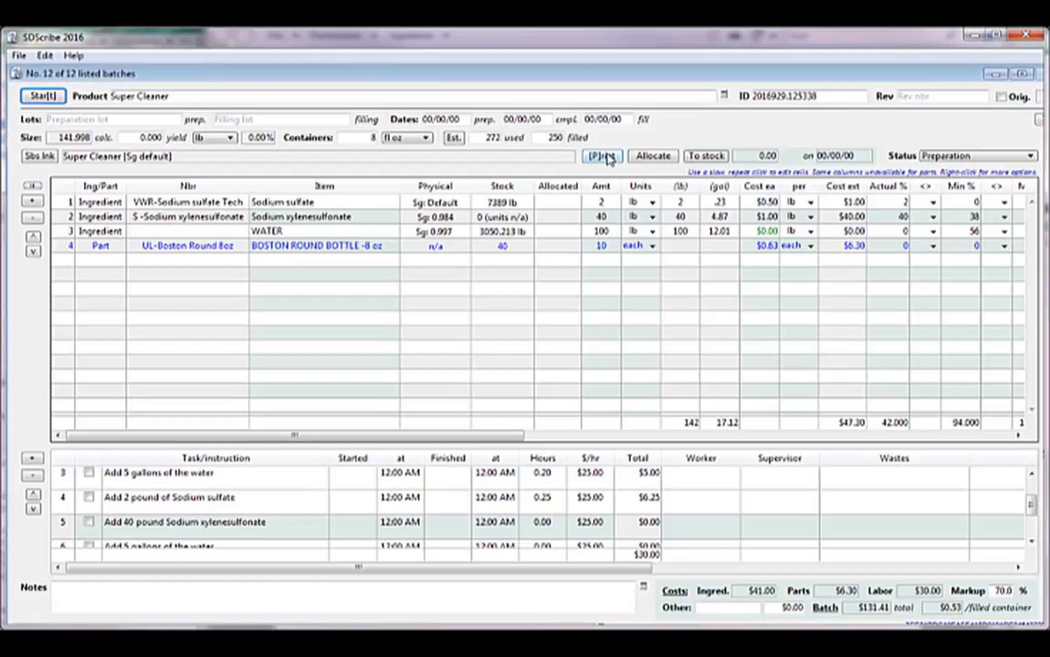
Step: Preview the cost summary for the Super Cleaner batch and look over its ingredient, part and labor costs
{"action": "left_click", "coordinate": [604, 157]}
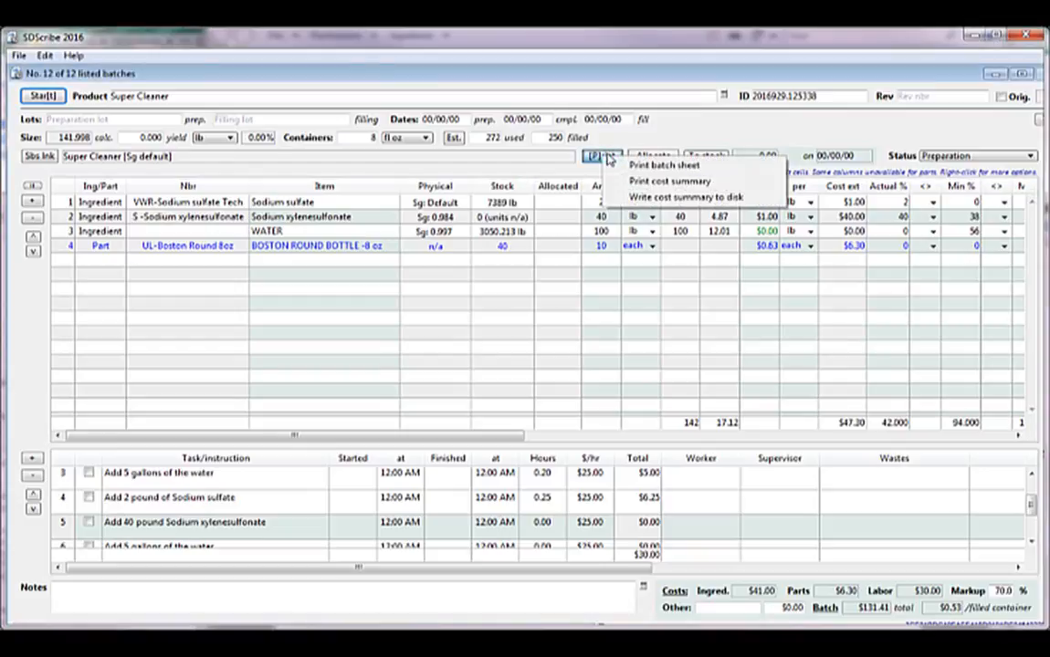
{"action": "left_click", "coordinate": [685, 196]}
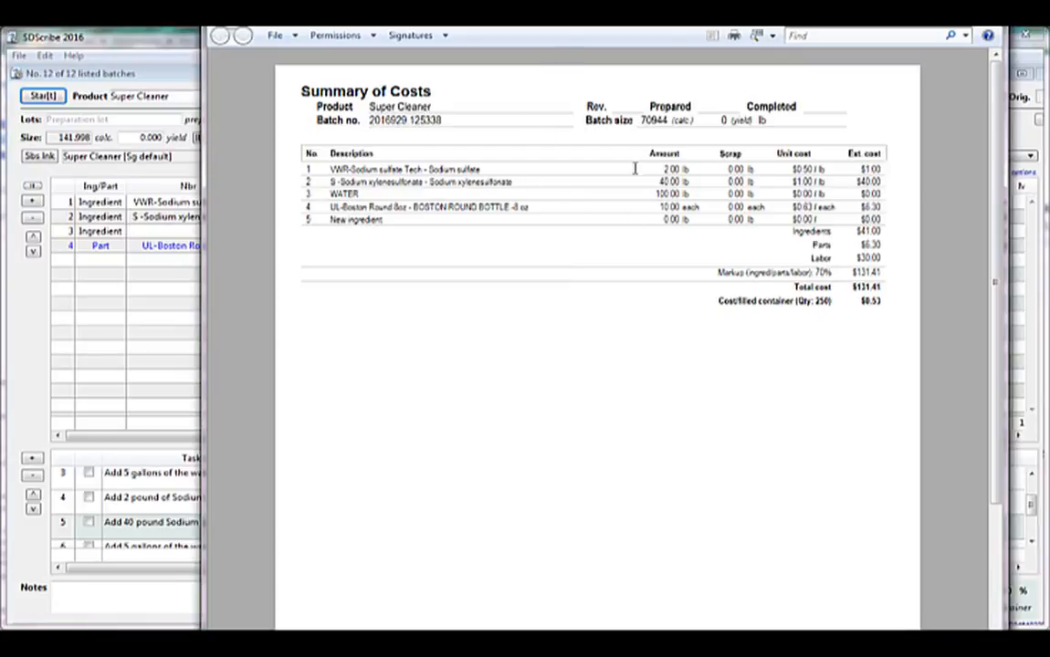
{"action": "scroll", "coordinate": [621, 305], "scroll_direction": "down", "scroll_amount": 3}
{"action": "scroll", "coordinate": [621, 306], "scroll_direction": "up", "scroll_amount": 3}
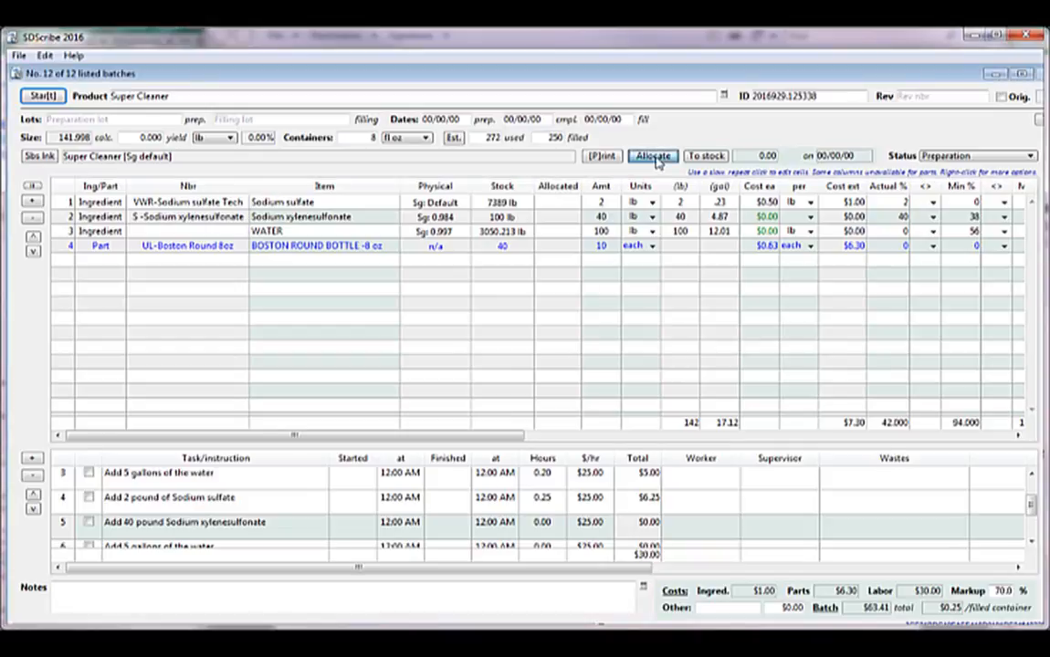
Step: Allocate all of the batch's ingredients and parts against stock
{"action": "left_click", "coordinate": [655, 157]}
{"action": "left_click", "coordinate": [732, 202]}
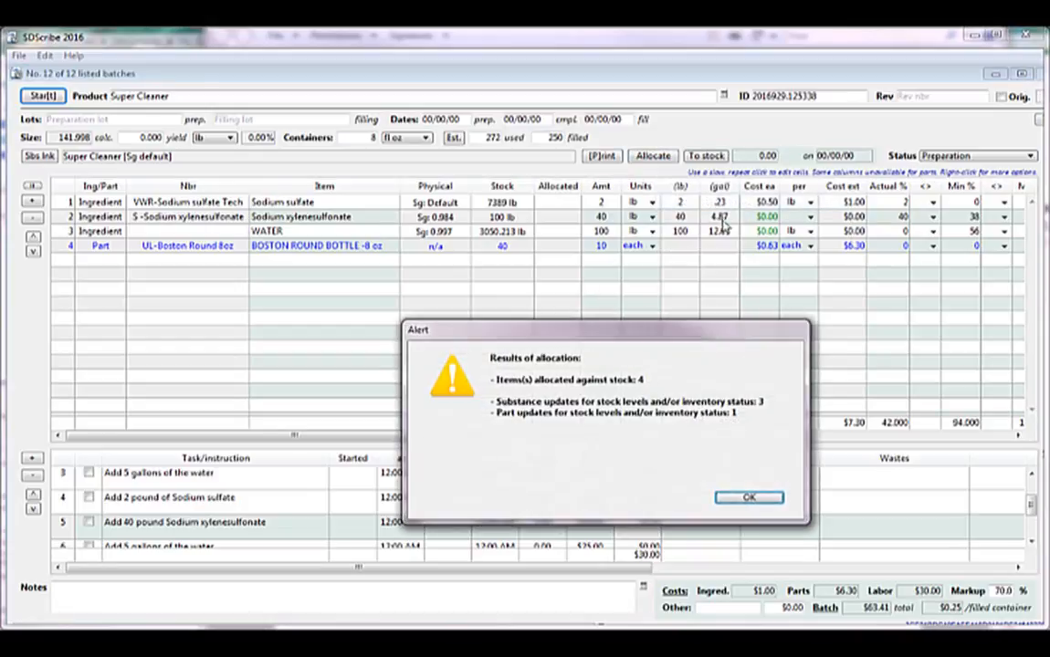
{"action": "left_click", "coordinate": [741, 498]}
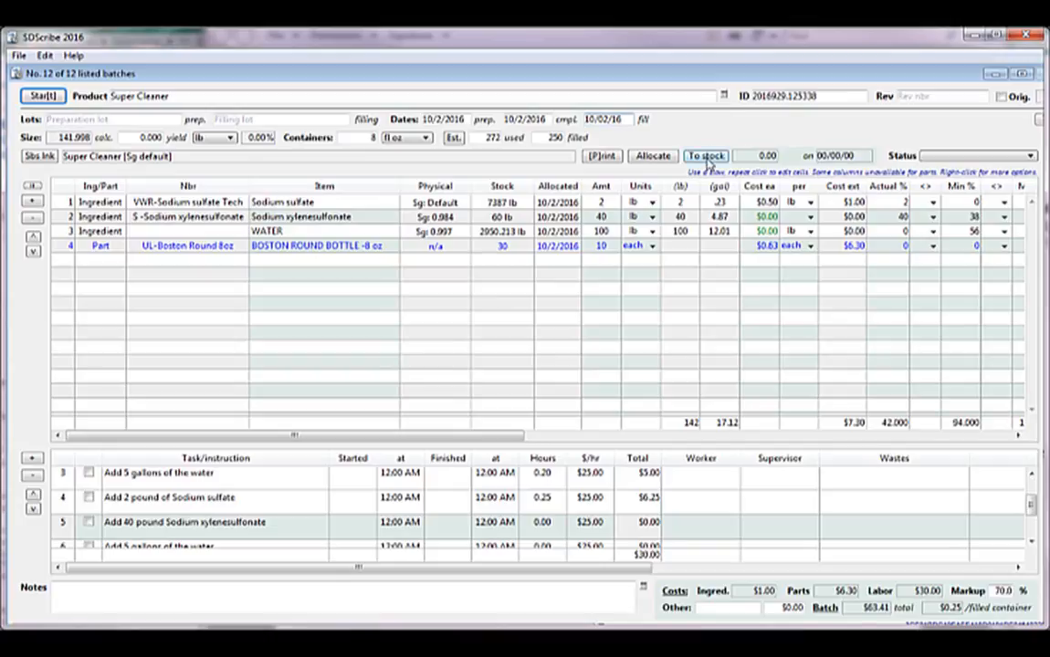
Step: Place 130.393 lb of the finished batch into finished goods inventory
{"action": "left_click", "coordinate": [706, 156]}
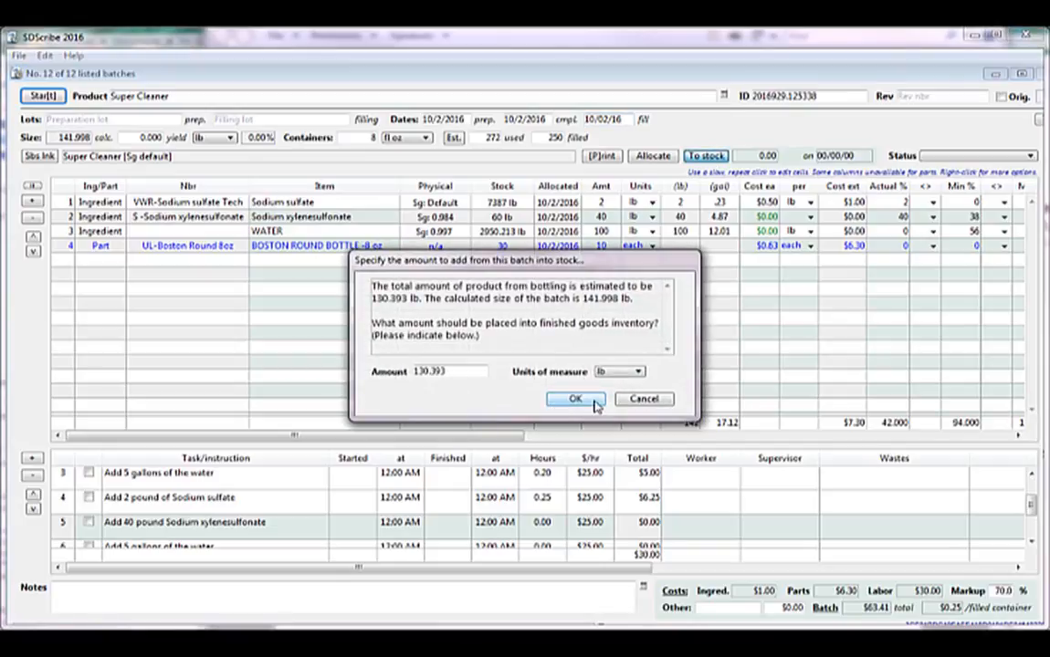
{"action": "left_click", "coordinate": [595, 405]}
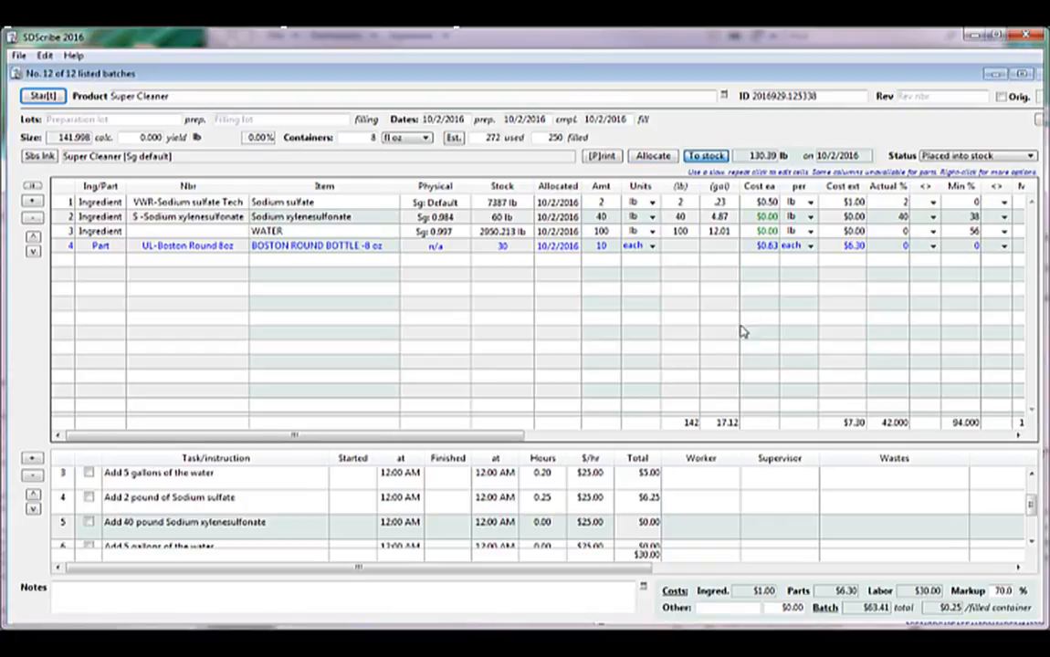
Step: Set the stock cost of Sodium xylenesulfonate to $20.00 per lb in its substance record and refresh that ingredient's unit cost in the batch
{"action": "right_click", "coordinate": [744, 217]}
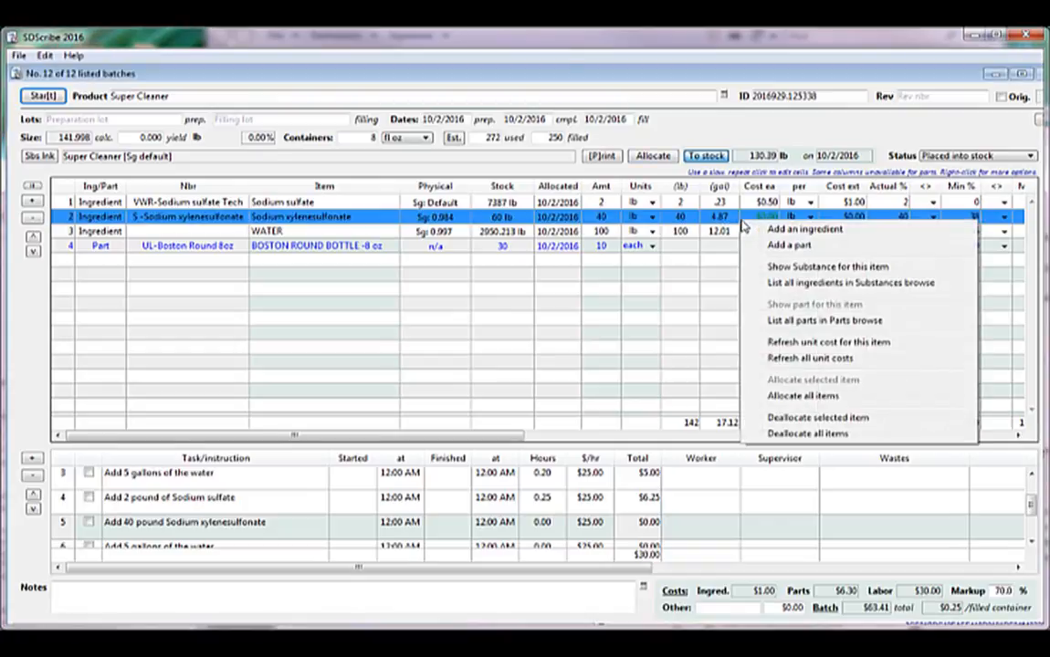
{"action": "left_click", "coordinate": [790, 268]}
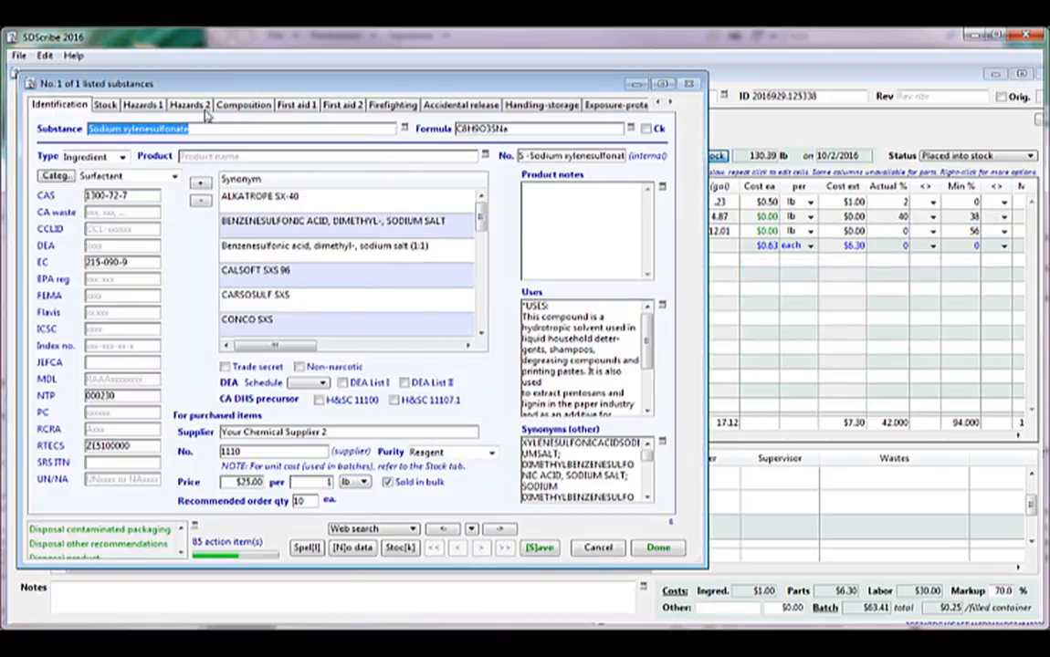
{"action": "left_click", "coordinate": [98, 102]}
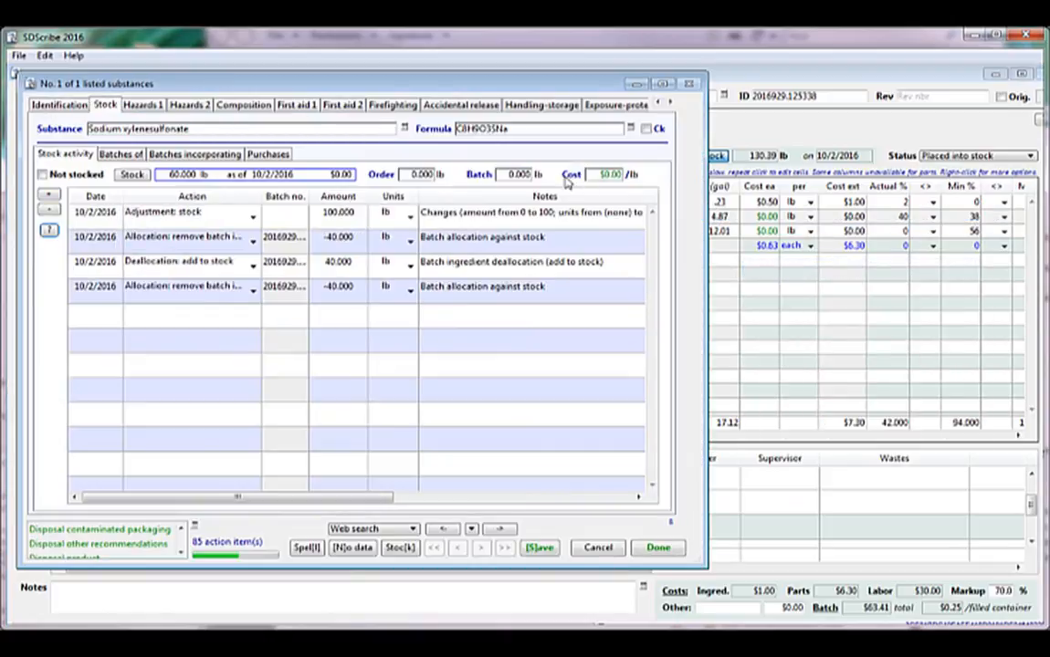
{"action": "left_click", "coordinate": [594, 174]}
{"action": "type", "text": "20"}
{"action": "key", "text": "Tab"}
{"action": "left_click", "coordinate": [538, 547]}
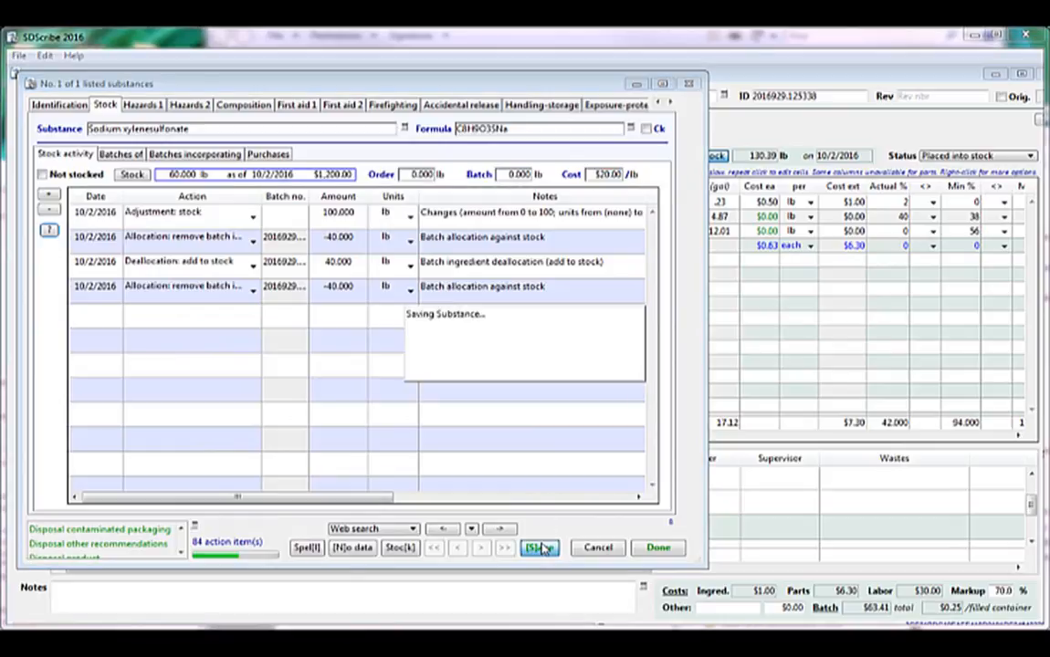
{"action": "left_click", "coordinate": [658, 547]}
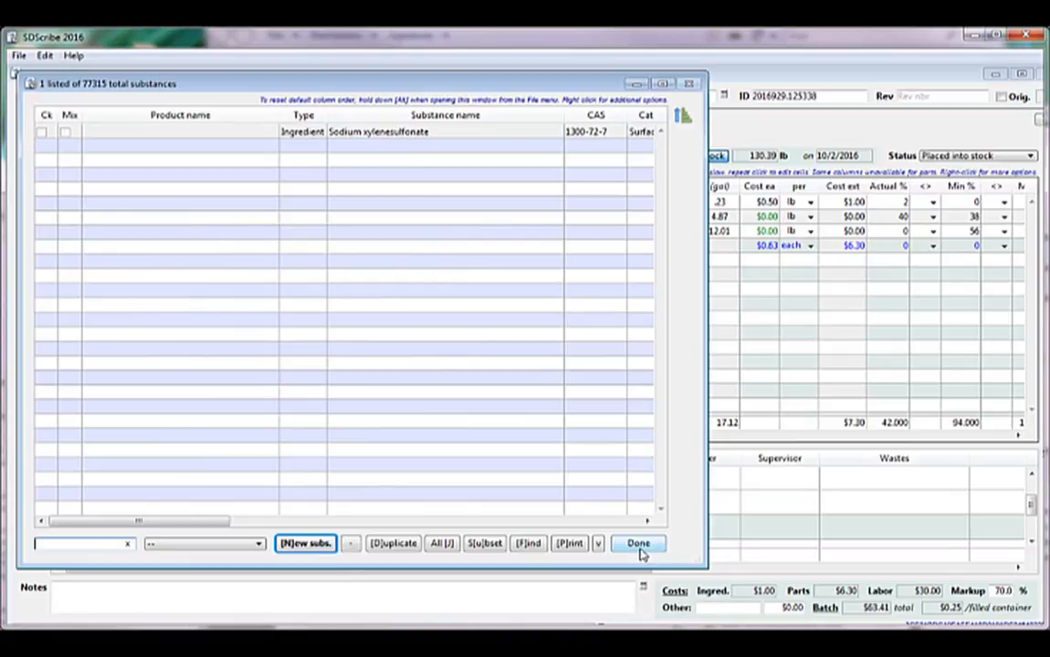
{"action": "left_click", "coordinate": [639, 546]}
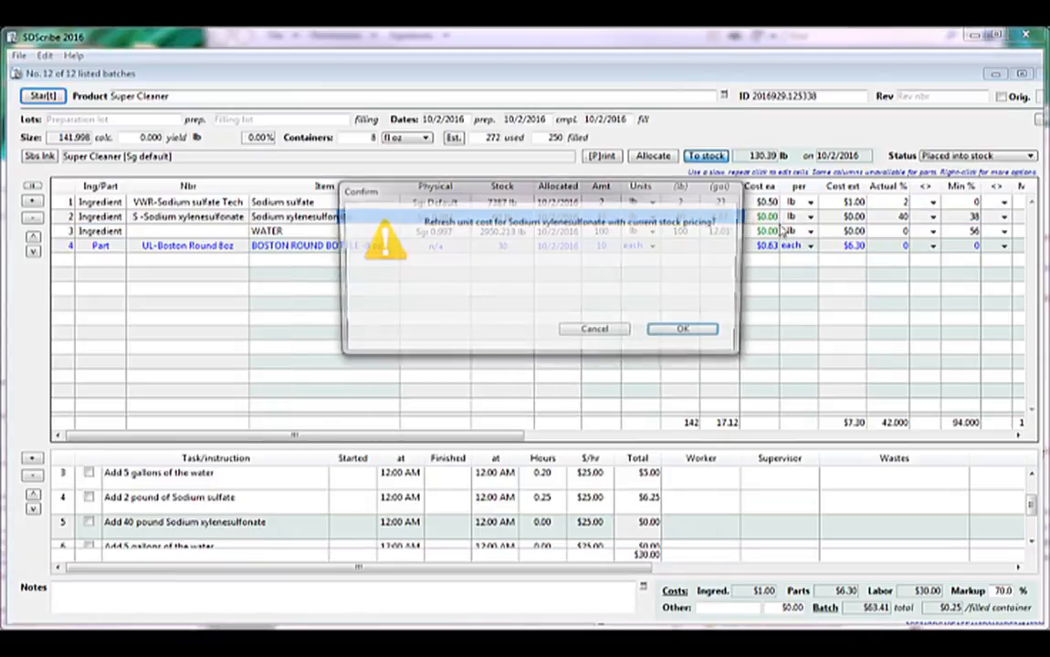
{"action": "left_click", "coordinate": [691, 330]}
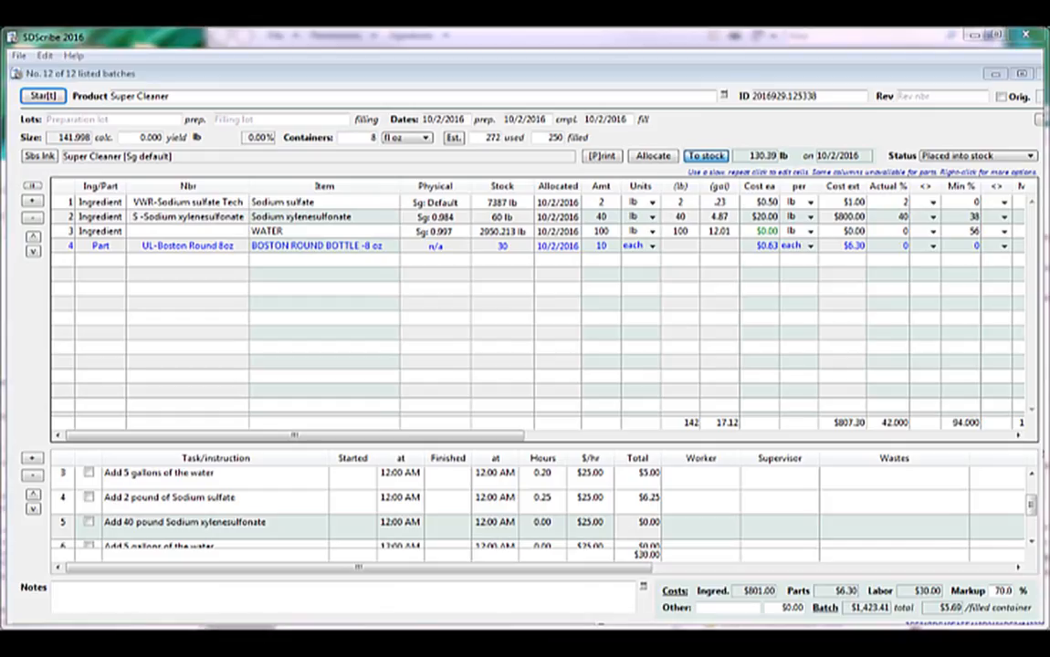
Step: Open the part record for the 8 oz Boston round bottle from the batch to examine its supplier, packaging and pricing details
{"action": "right_click", "coordinate": [297, 251]}
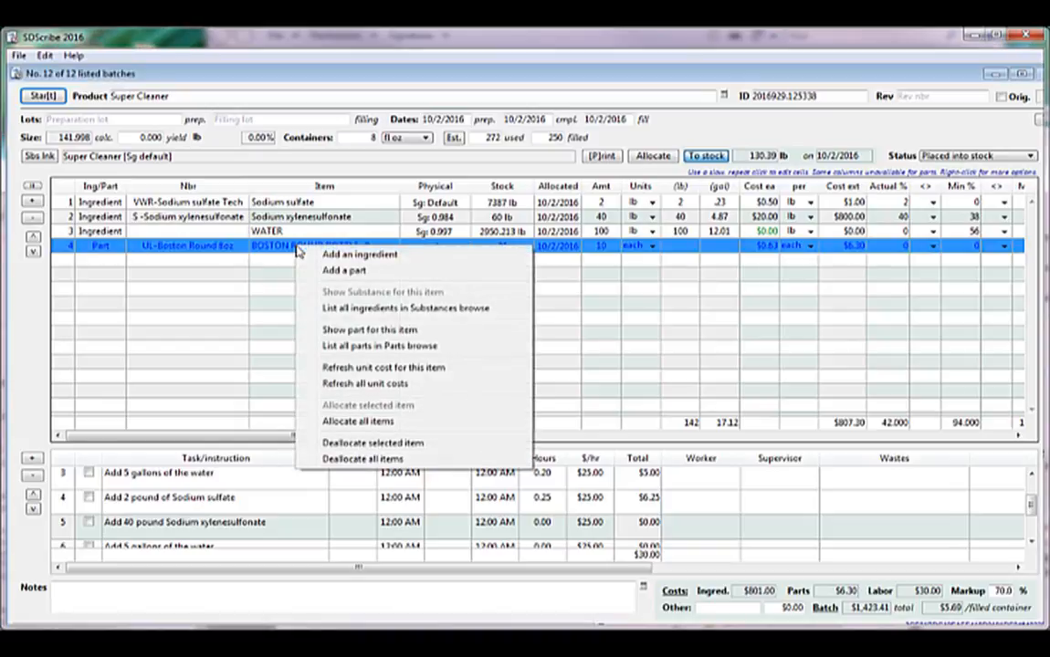
{"action": "left_click", "coordinate": [327, 332]}
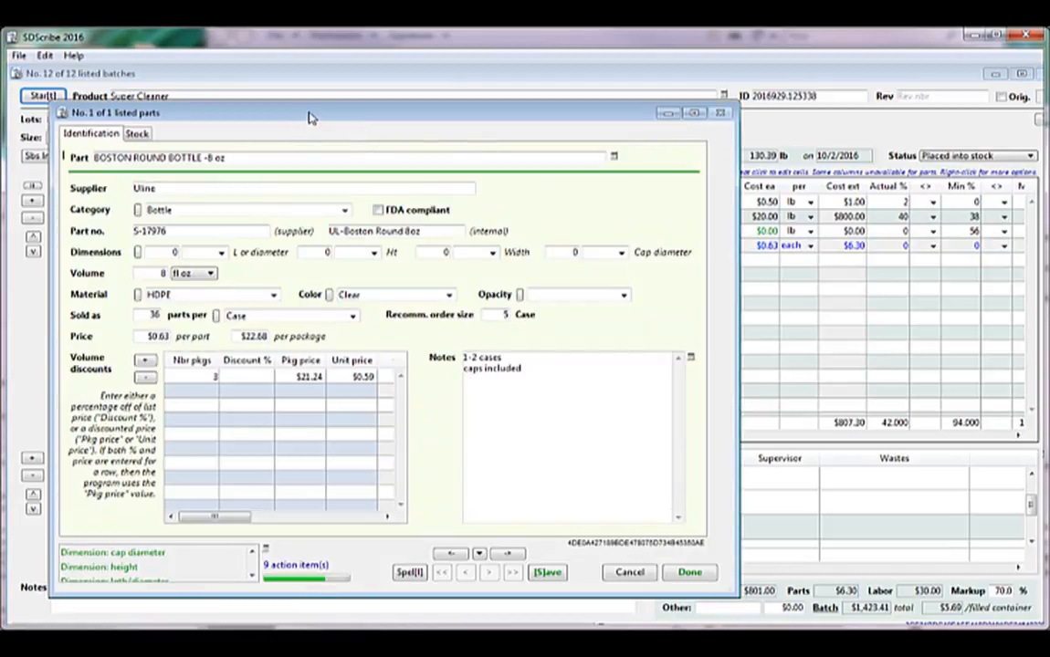
{"action": "left_click_drag", "start_coordinate": [308, 117], "coordinate": [337, 113]}
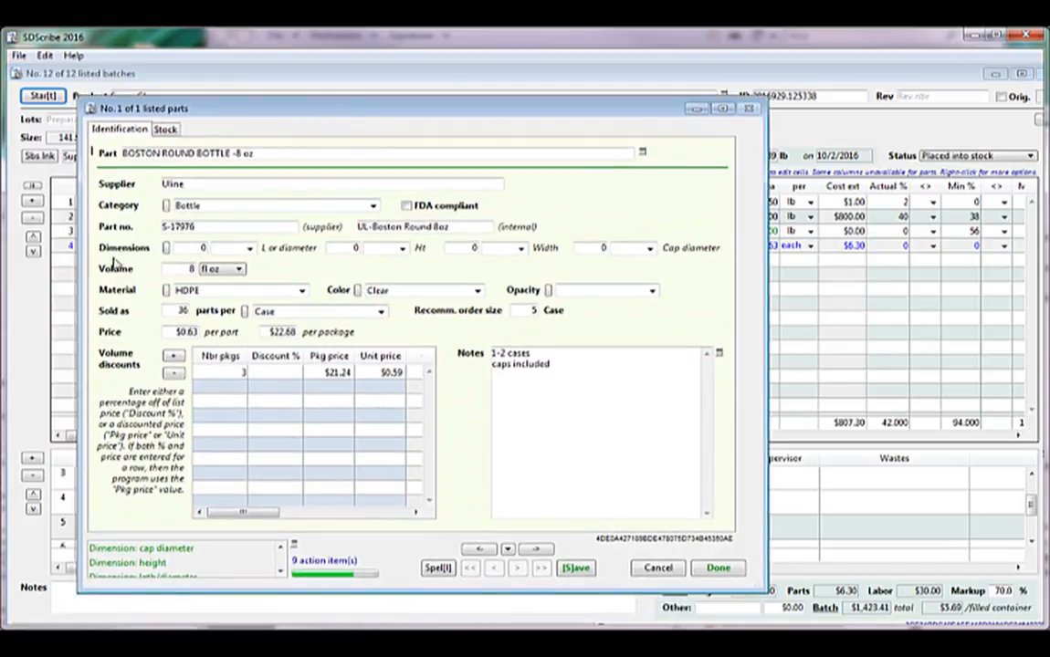